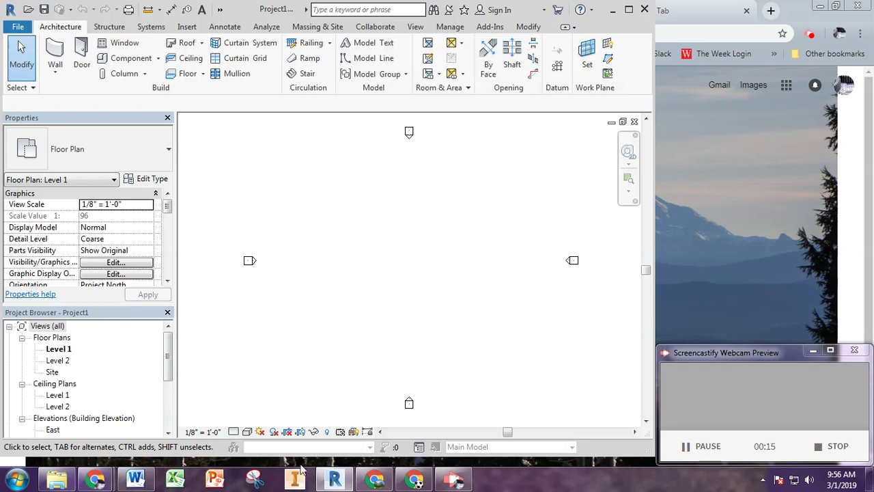
- Review the exterior wall layout and its dimensions in the Word document, and return to the Level 1 floor plan in Revit
{"action": "left_click", "coordinate": [629, 9]}
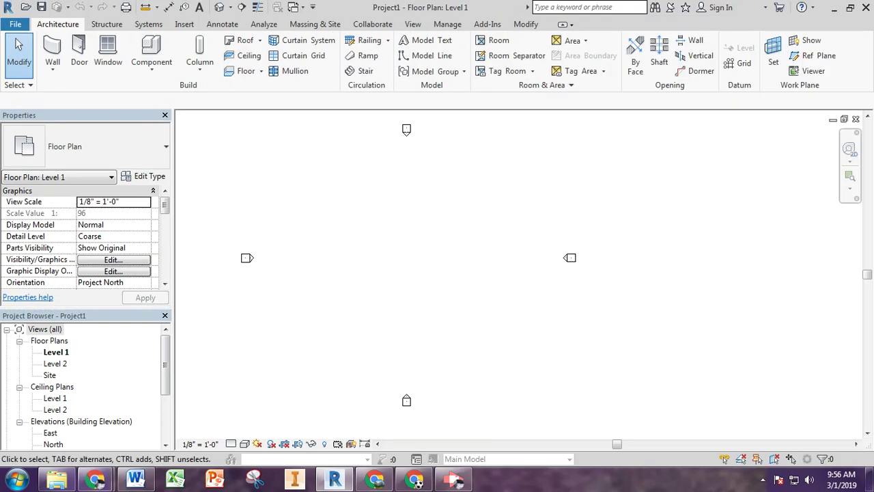
{"action": "left_click", "coordinate": [136, 481]}
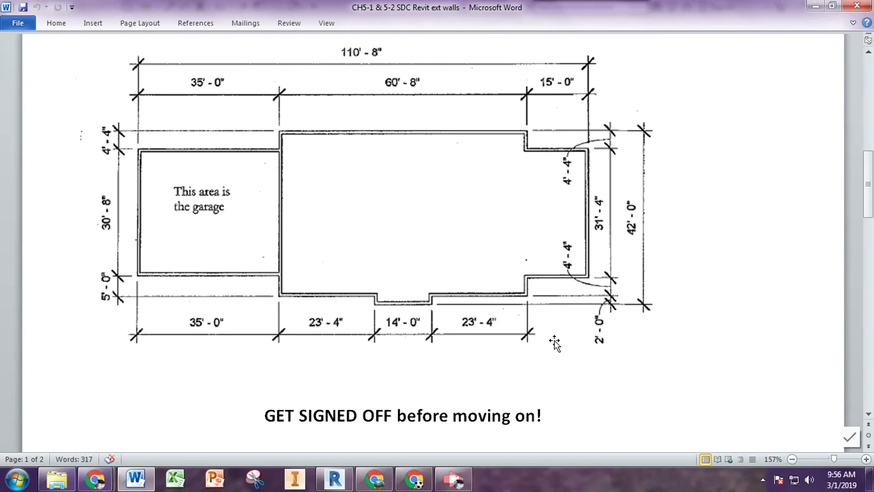
{"action": "mouse_move", "coordinate": [94, 479]}
{"action": "left_click", "coordinate": [334, 478]}
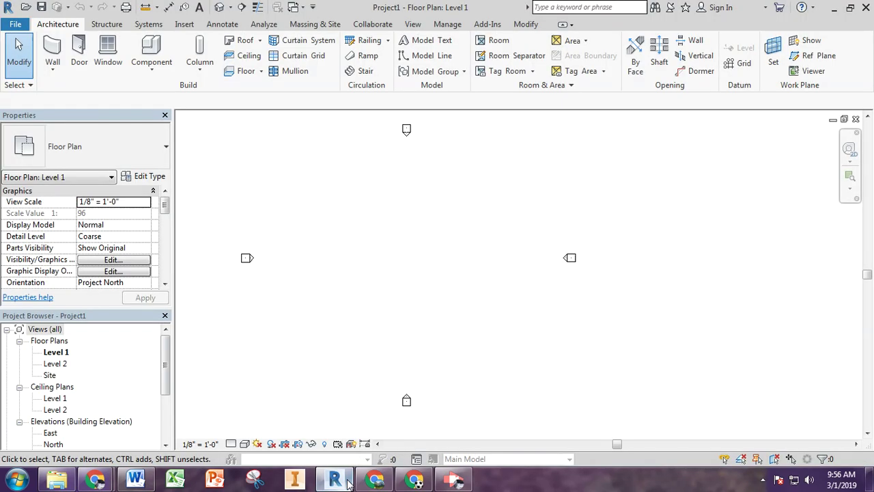
- Set up a new Generic - 8" wall with an unconnected height of 19' and the Wall Centerline location line
{"action": "left_click", "coordinate": [49, 56]}
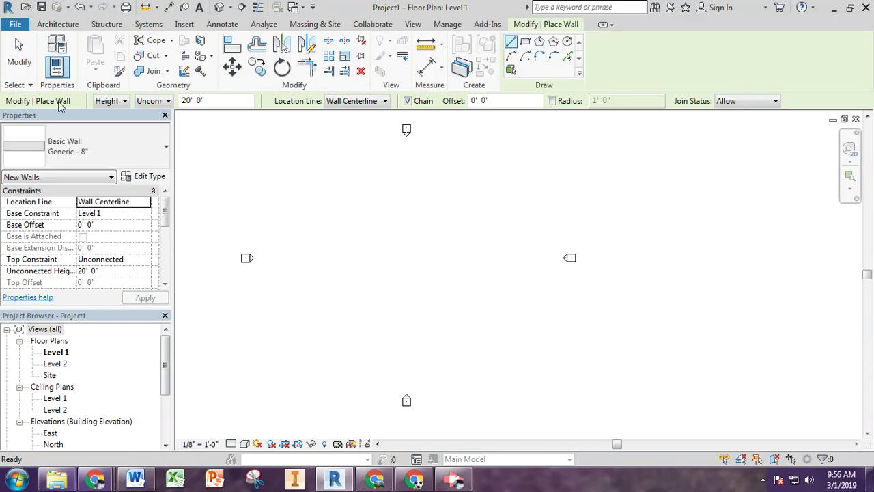
{"action": "left_click", "coordinate": [85, 153]}
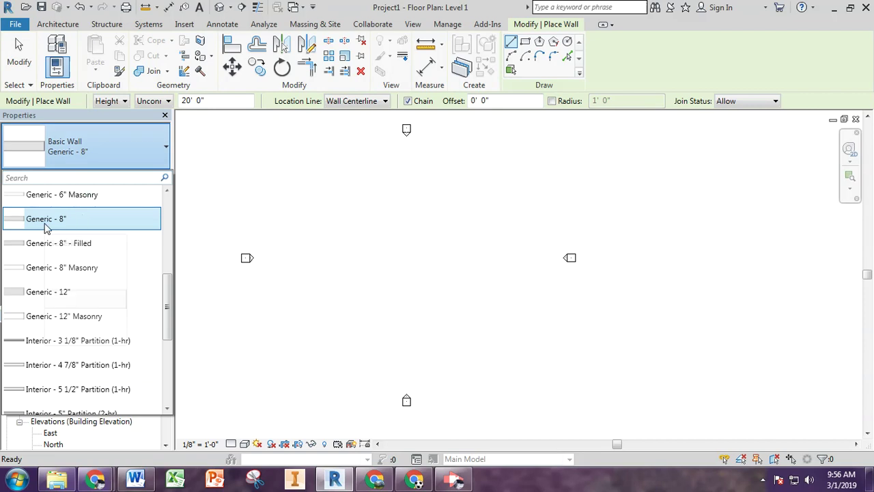
{"action": "left_click", "coordinate": [46, 219]}
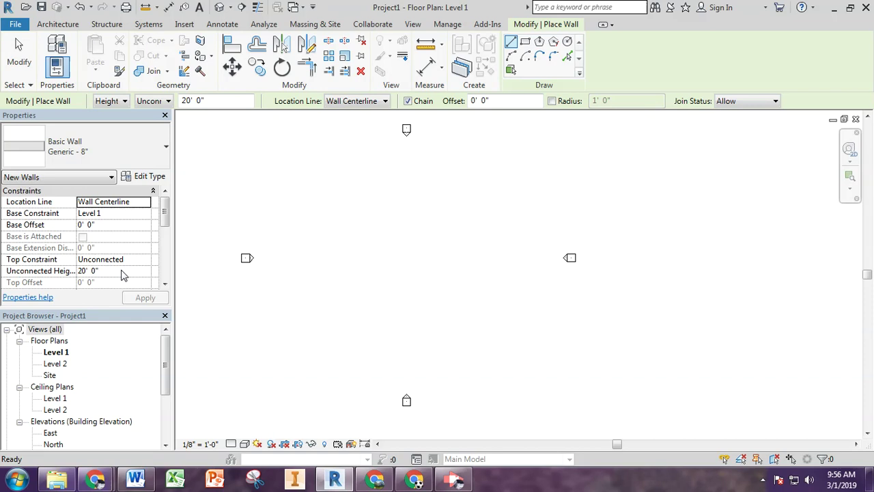
{"action": "left_click", "coordinate": [122, 270]}
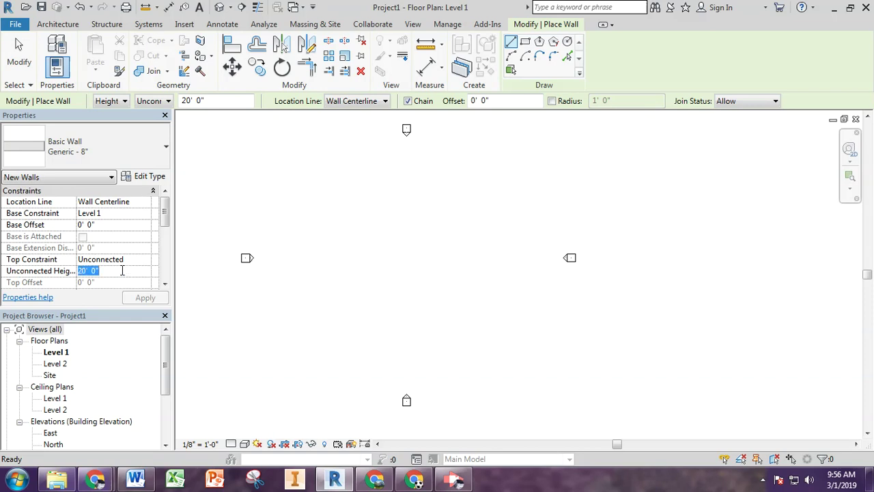
{"action": "type", "text": "19"}
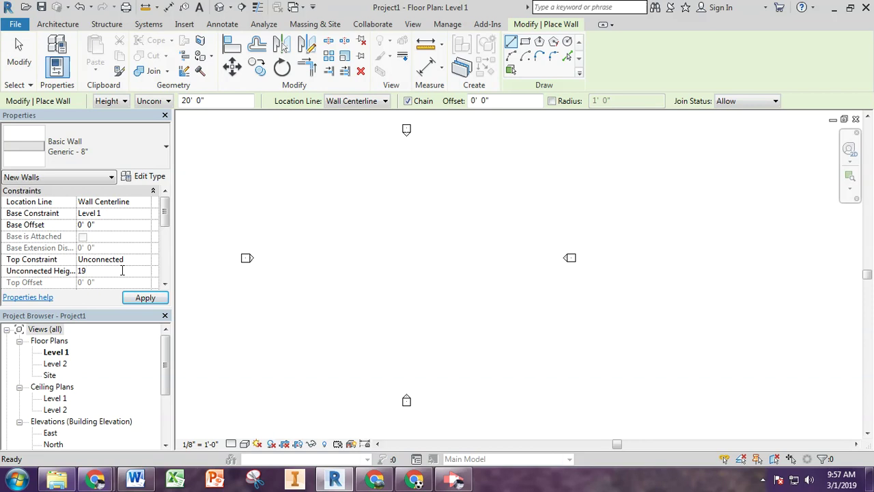
{"action": "key", "text": "Return"}
{"action": "left_click", "coordinate": [144, 205]}
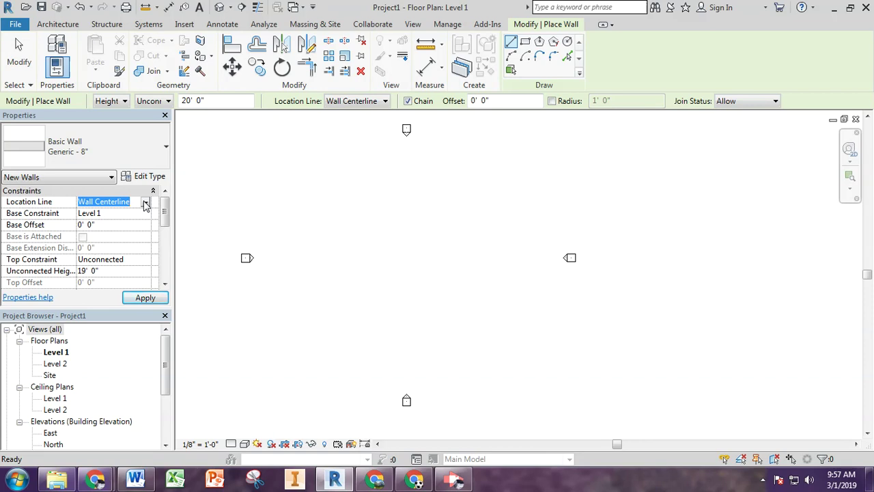
{"action": "left_click", "coordinate": [145, 203]}
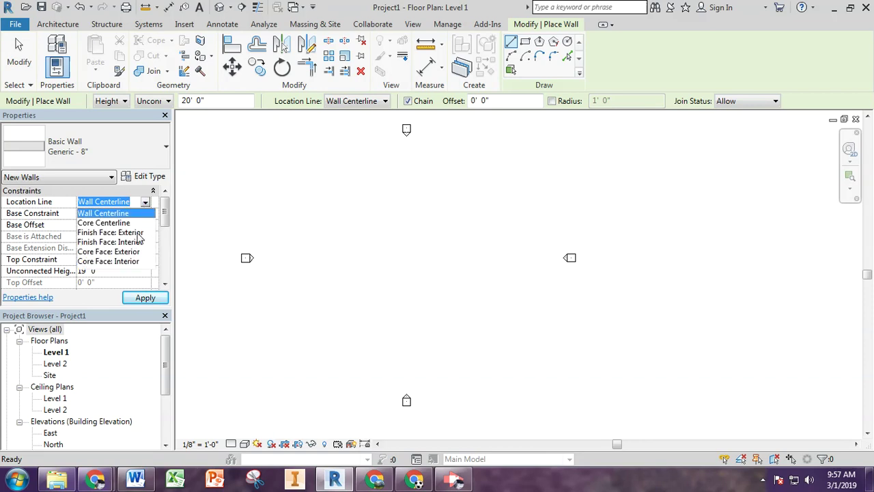
{"action": "left_click", "coordinate": [147, 213]}
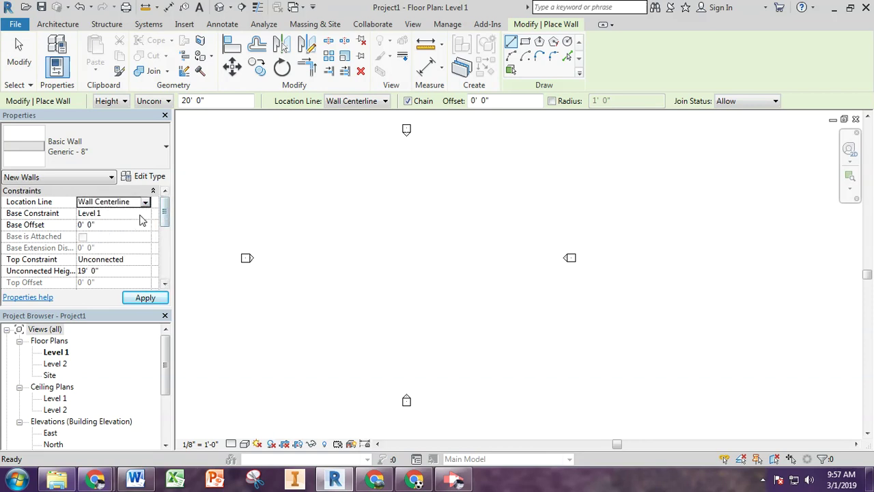
- Draw a 10' horizontal trial wall located by its centerline
{"action": "scroll", "coordinate": [326, 256], "scroll_direction": "up", "scroll_amount": 2}
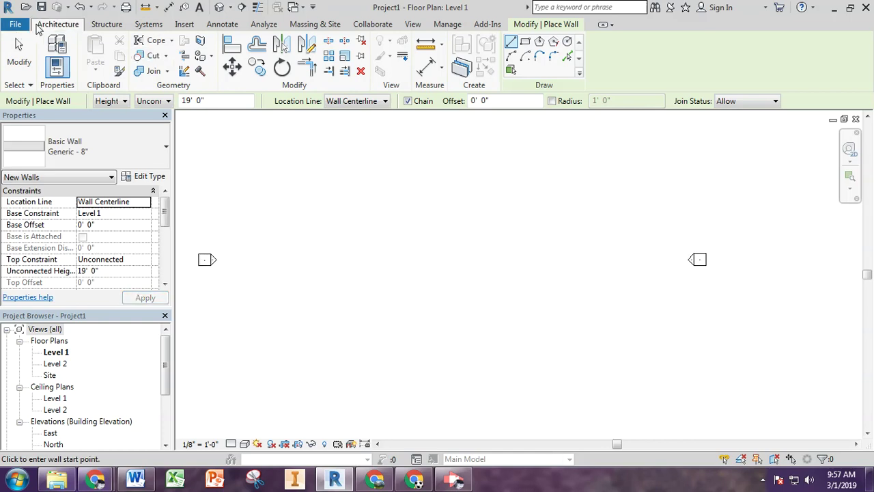
{"action": "left_click", "coordinate": [57, 24]}
{"action": "left_click", "coordinate": [293, 204]}
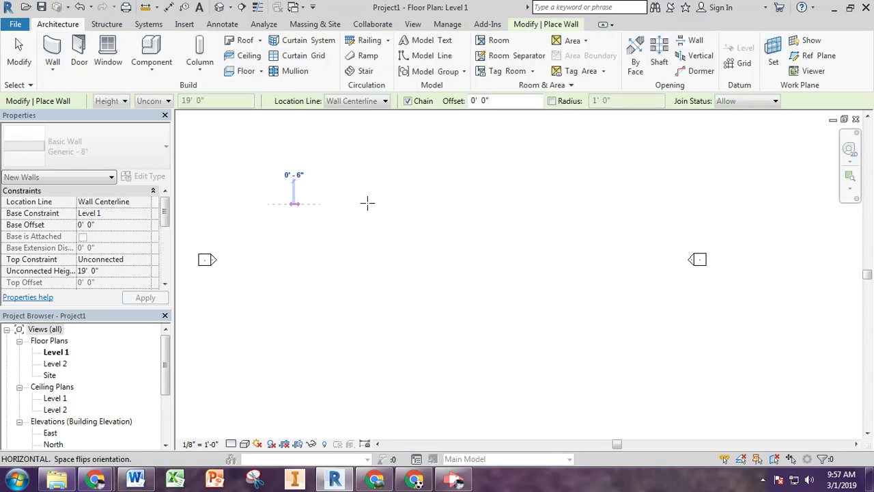
{"action": "scroll", "coordinate": [431, 205], "scroll_direction": "up", "scroll_amount": 2}
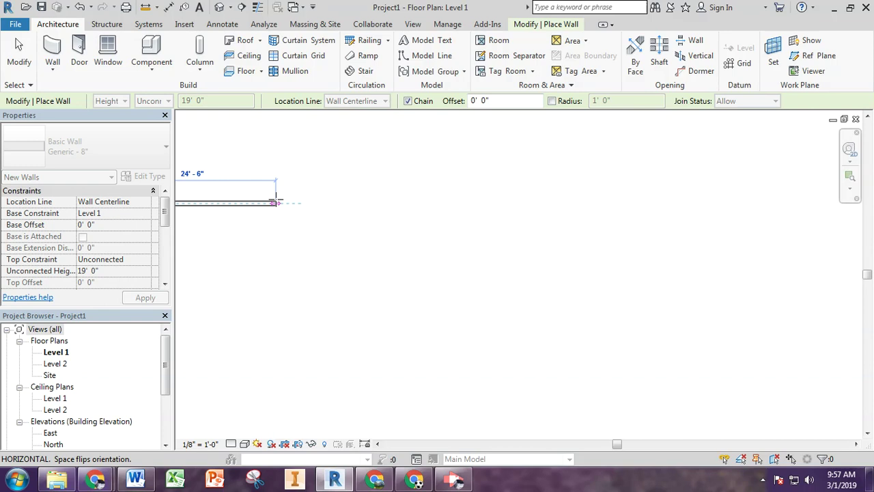
{"action": "middle_click_drag", "start_coordinate": [278, 197], "coordinate": [512, 198]}
{"action": "scroll", "coordinate": [390, 196], "scroll_direction": "up", "scroll_amount": 1}
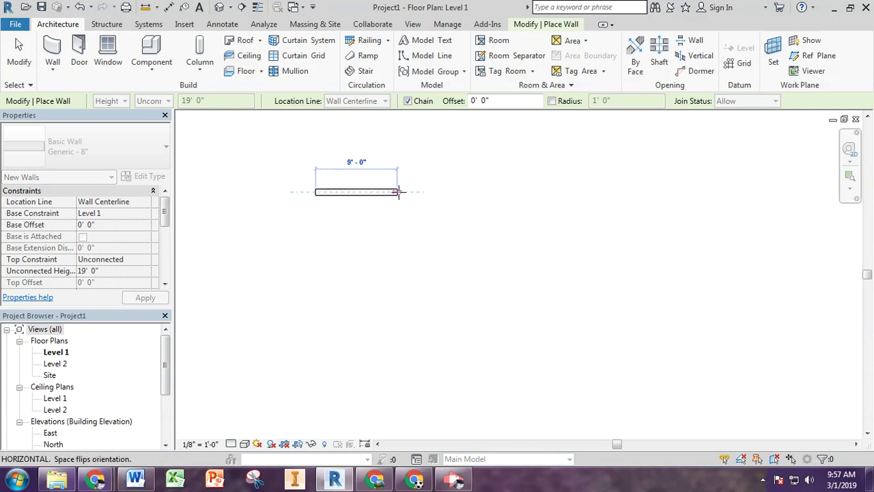
{"action": "type", "text": "10"}
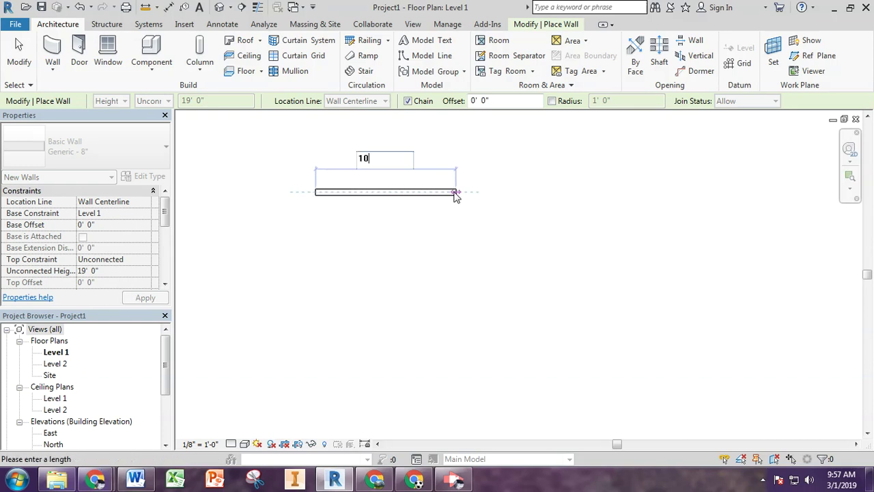
{"action": "key", "text": "Return"}
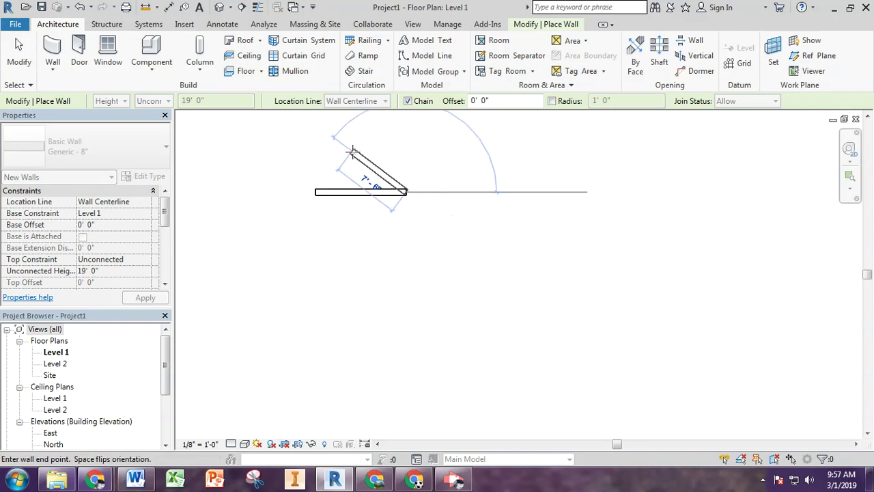
{"action": "scroll", "coordinate": [417, 171], "scroll_direction": "up", "scroll_amount": 2}
{"action": "scroll", "coordinate": [417, 171], "scroll_direction": "up", "scroll_amount": 1}
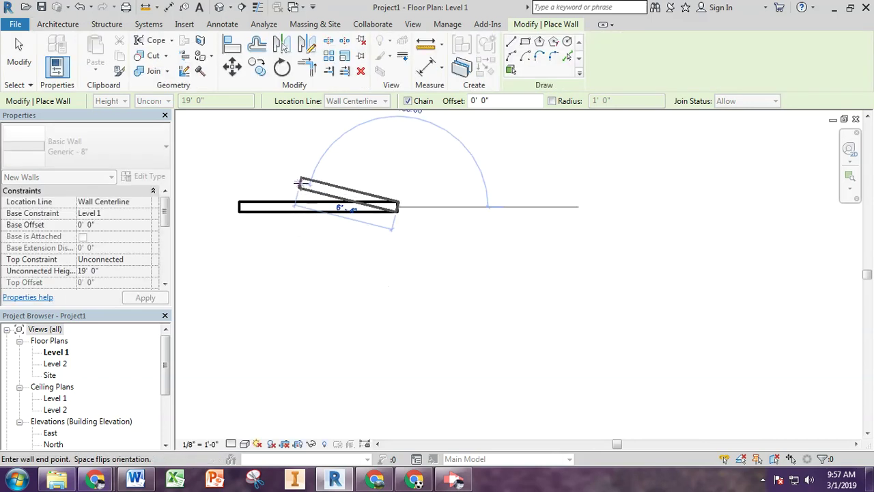
{"action": "key", "text": "Escape"}
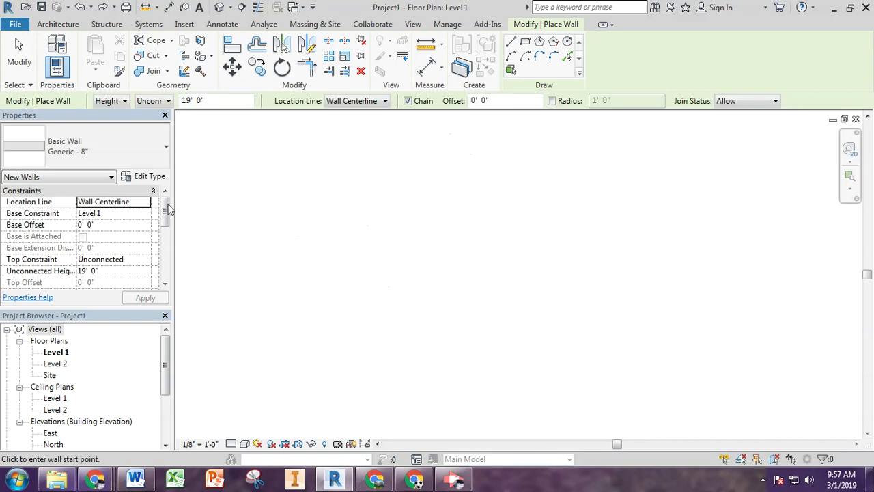
- Set the location line for new walls to Finish Face: Exterior
{"action": "left_click", "coordinate": [147, 204]}
{"action": "left_click", "coordinate": [138, 234]}
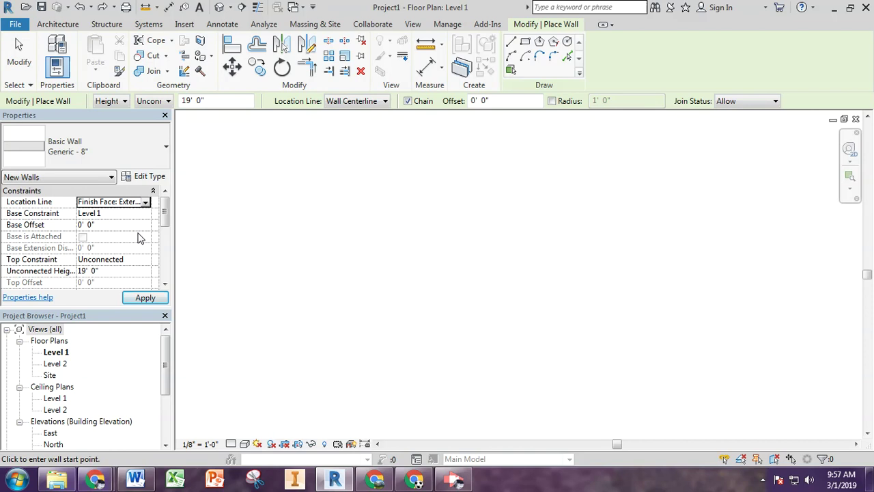
{"action": "left_click", "coordinate": [58, 24]}
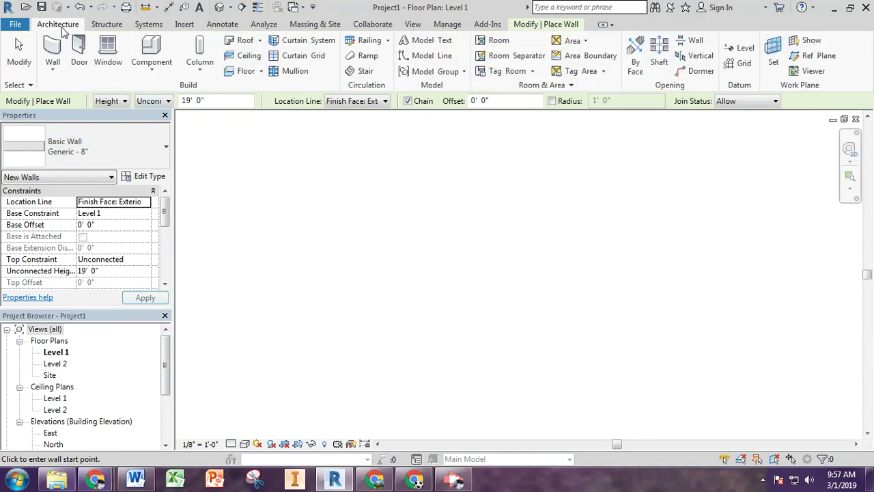
{"action": "left_click", "coordinate": [52, 61]}
{"action": "left_click", "coordinate": [328, 208]}
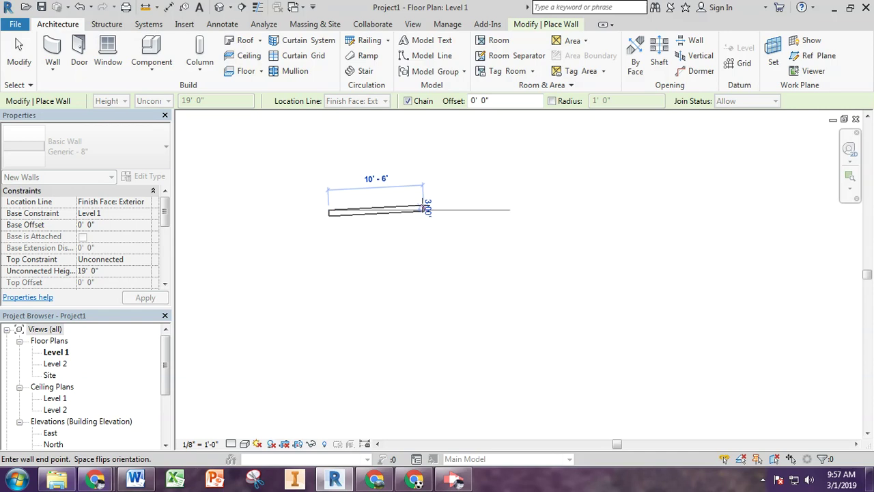
{"action": "type", "text": "10"}
{"action": "key", "text": "Escape"}
{"action": "key", "text": "Escape"}
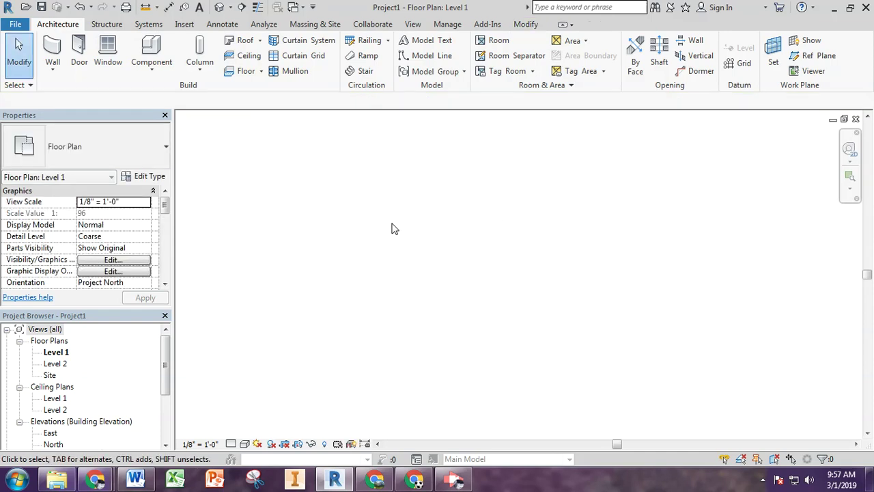
- Draw an L-shaped wall with a 10' horizontal segment and a leg about 6'-3" long running down from its right end
{"action": "left_click", "coordinate": [52, 61]}
{"action": "left_click", "coordinate": [308, 200]}
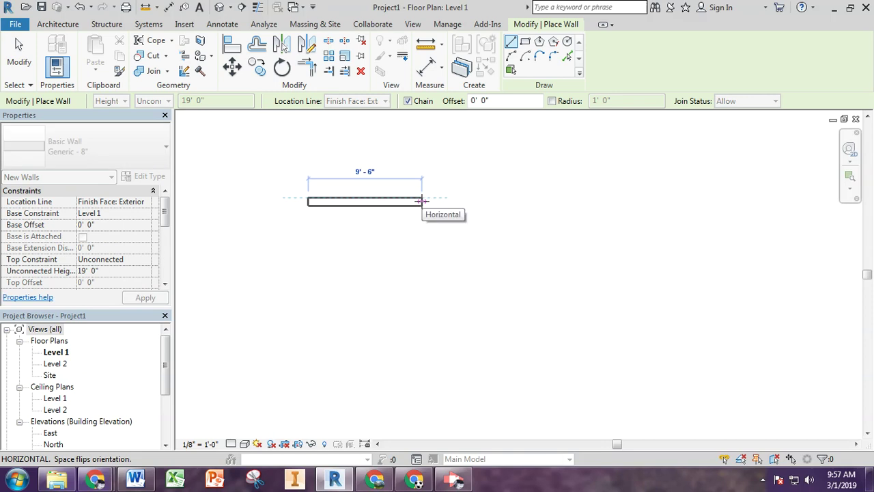
{"action": "type", "text": "10"}
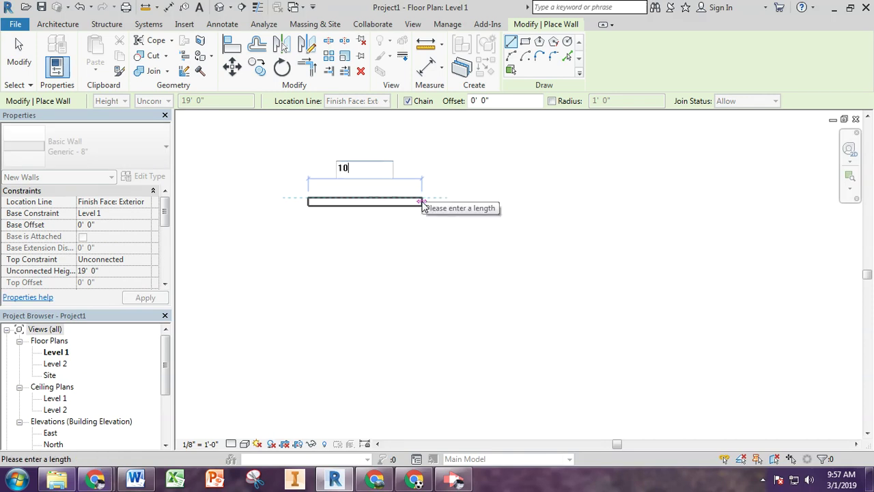
{"action": "key", "text": "Return"}
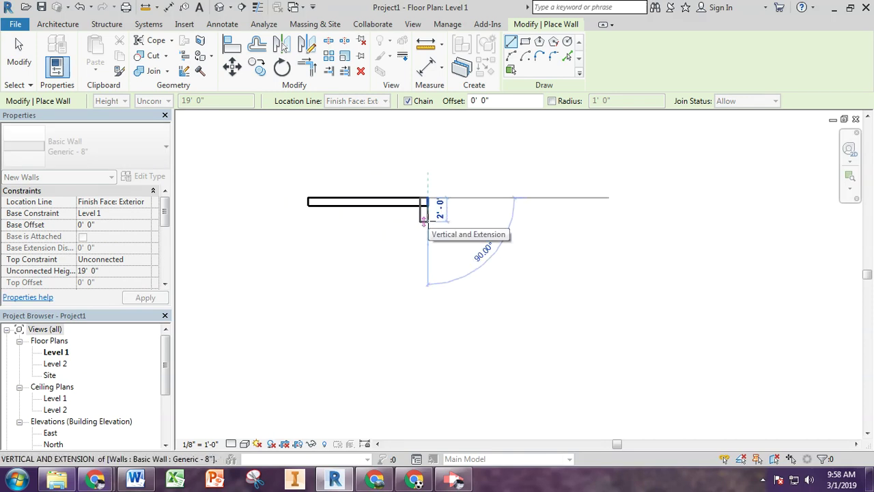
{"action": "scroll", "coordinate": [422, 222], "scroll_direction": "up", "scroll_amount": 3}
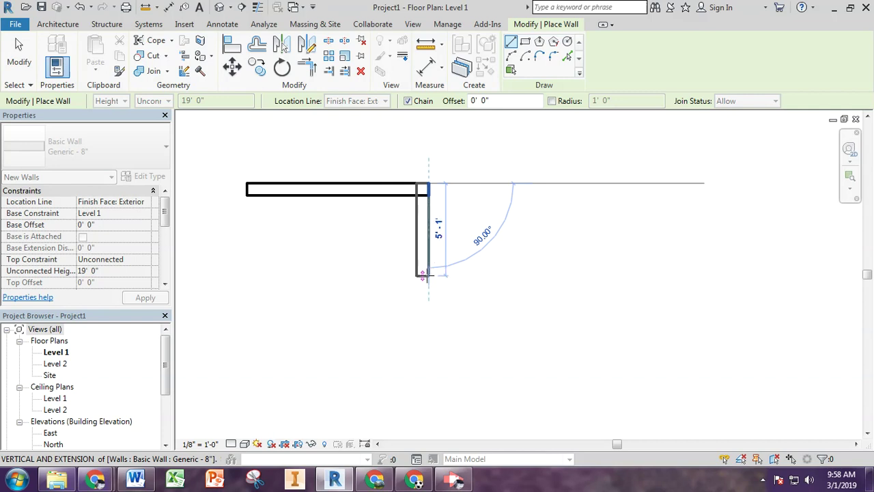
{"action": "left_click", "coordinate": [424, 297]}
{"action": "key", "text": "Escape"}
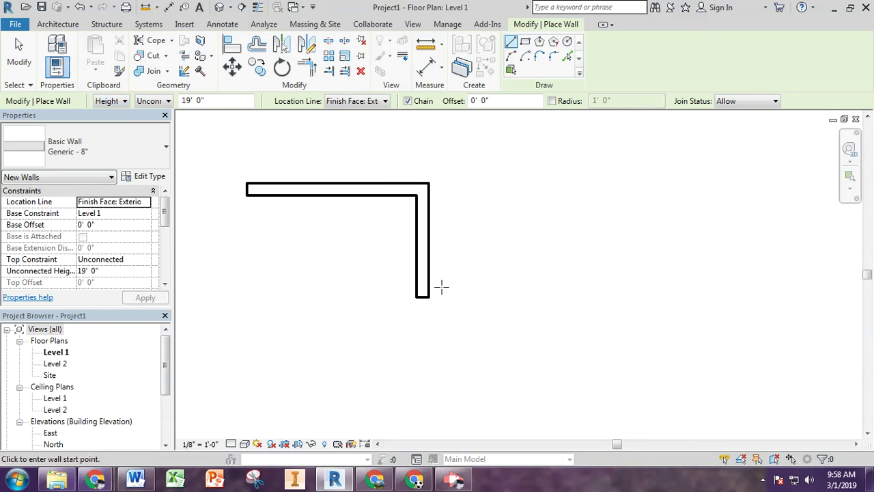
- Draw a second L-shaped wall right of the first, with a 10' horizontal segment and a leg rising to align with the first wall's upper face
{"action": "left_click", "coordinate": [48, 26]}
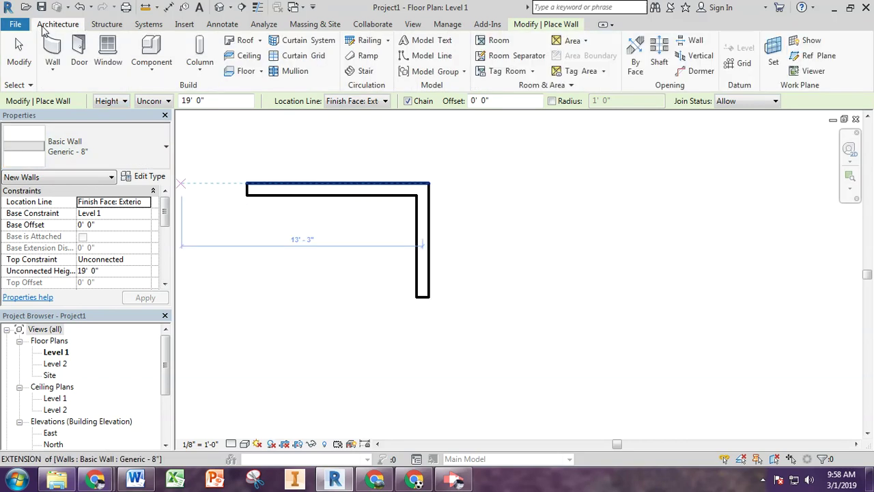
{"action": "left_click", "coordinate": [519, 296]}
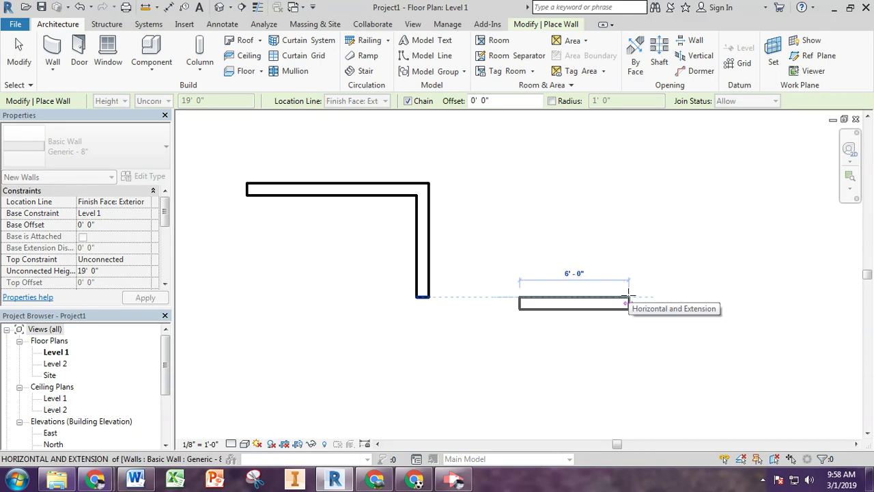
{"action": "type", "text": "10"}
{"action": "key", "text": "Return"}
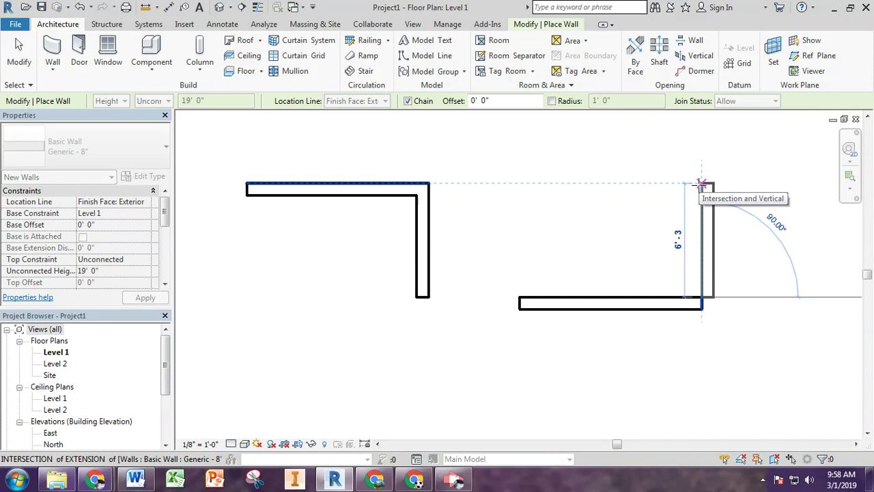
{"action": "left_click", "coordinate": [700, 183]}
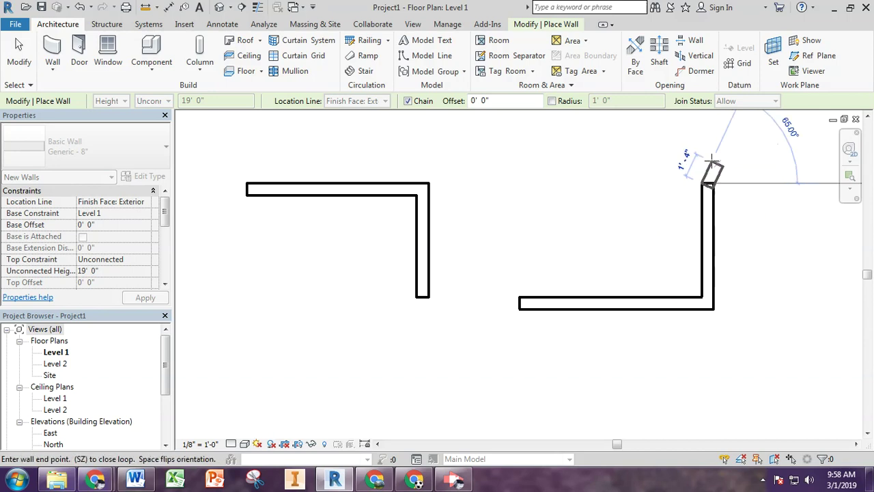
{"action": "key", "text": "Escape"}
{"action": "key", "text": "Escape"}
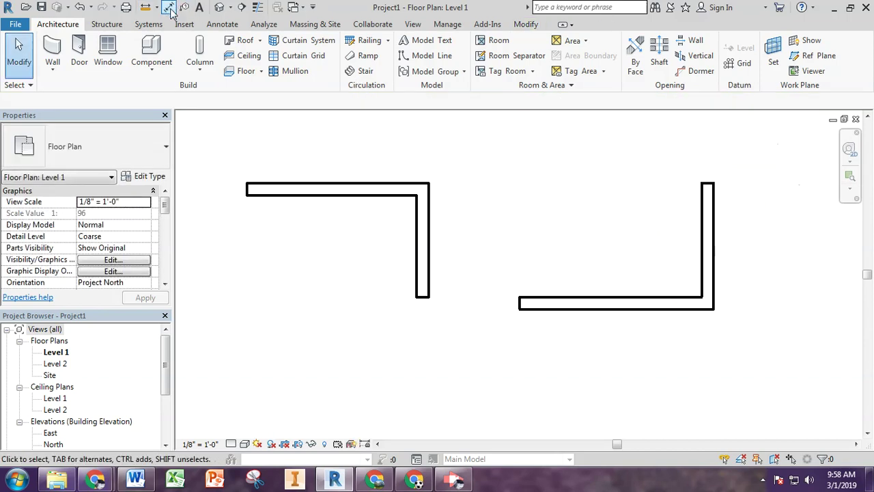
- Add an aligned dimension above the first L-shaped wall, from its free left end to the outer face of its vertical leg
{"action": "left_click", "coordinate": [167, 8]}
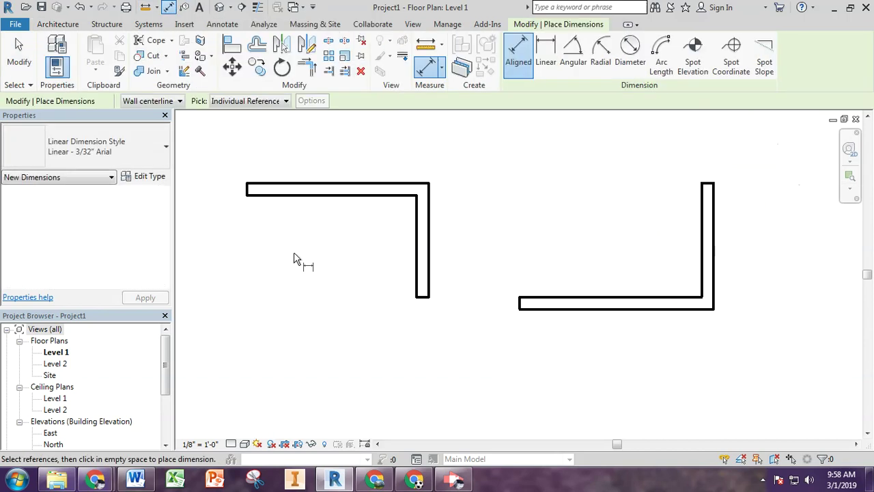
{"action": "left_click", "coordinate": [249, 195]}
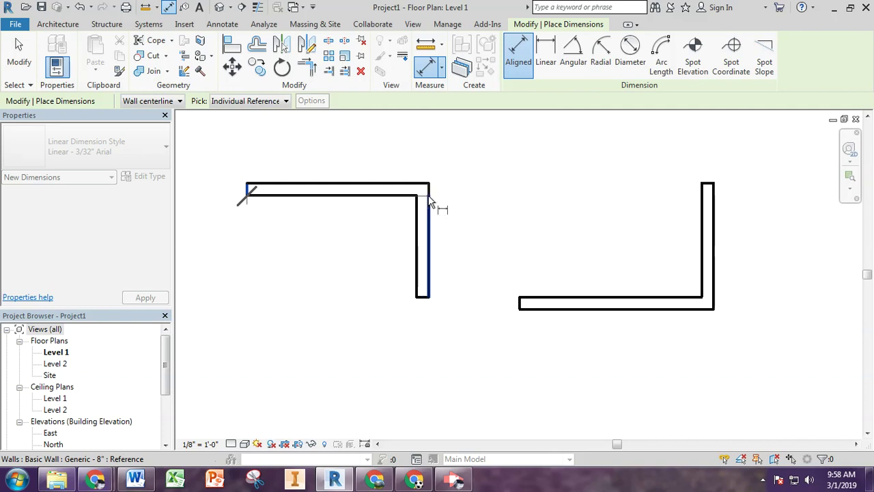
{"action": "left_click", "coordinate": [428, 202]}
{"action": "left_click", "coordinate": [406, 167]}
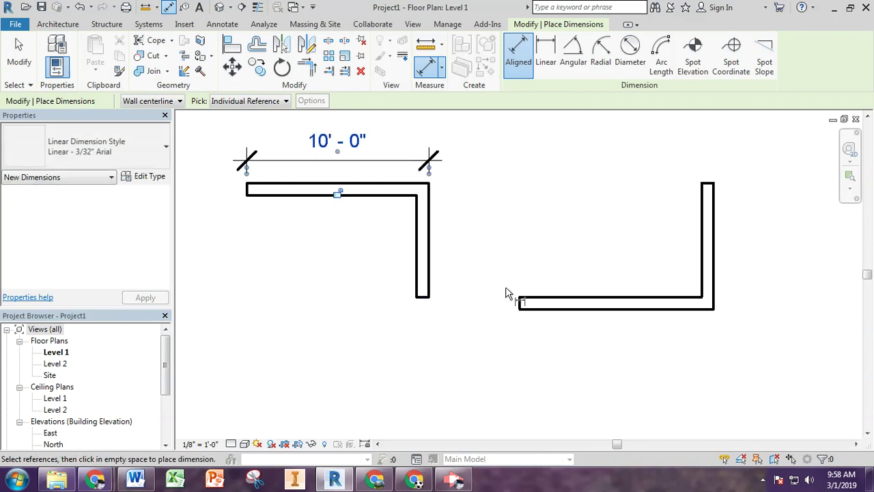
- Add an aligned dimension below the second L-shaped wall, from its free left end to the outer face of its vertical leg
{"action": "left_click", "coordinate": [519, 304]}
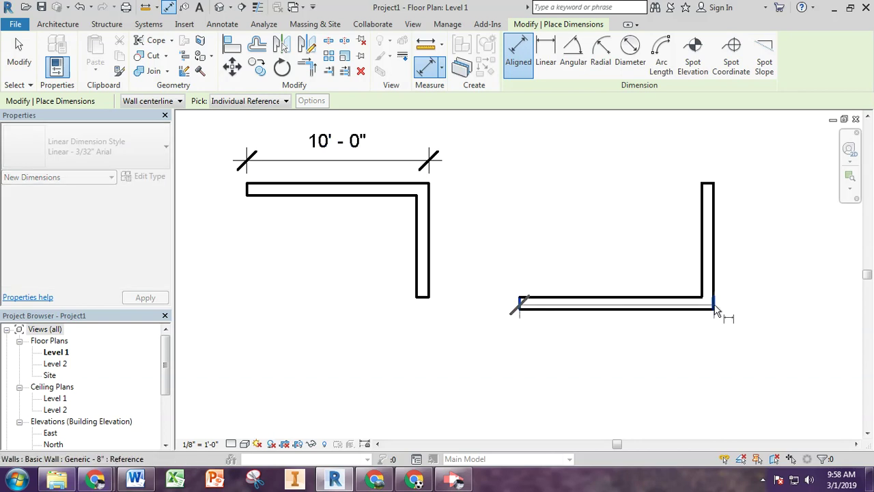
{"action": "left_click", "coordinate": [720, 308]}
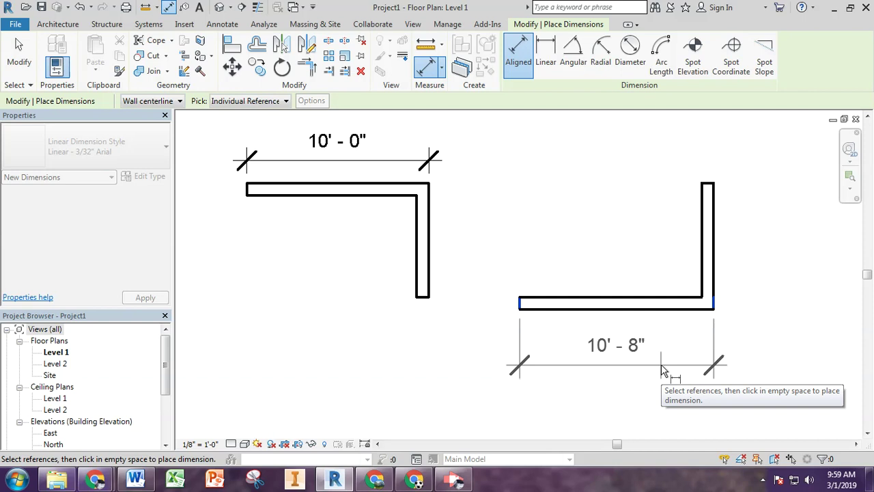
{"action": "left_click", "coordinate": [661, 364]}
{"action": "key", "text": "Escape"}
{"action": "key", "text": "Escape"}
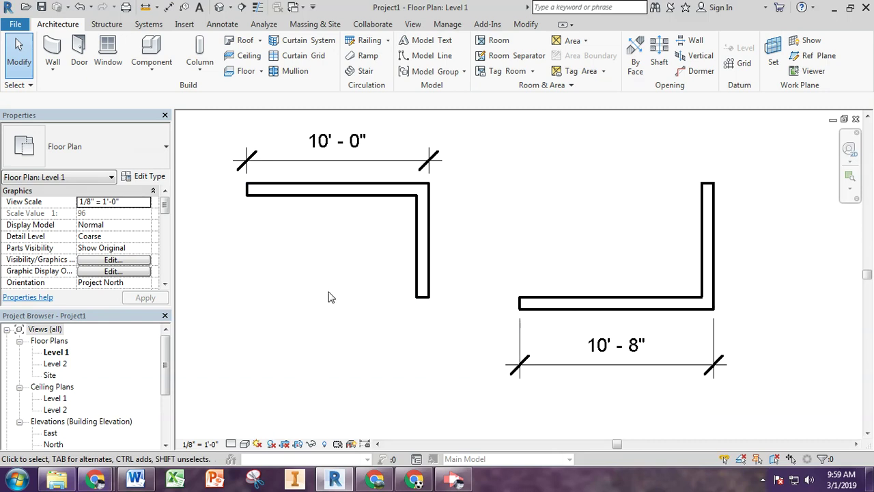
- Delete both L-shaped walls together with their dimensions from the Level 1 floor plan
{"action": "left_click_drag", "start_coordinate": [207, 123], "coordinate": [757, 414]}
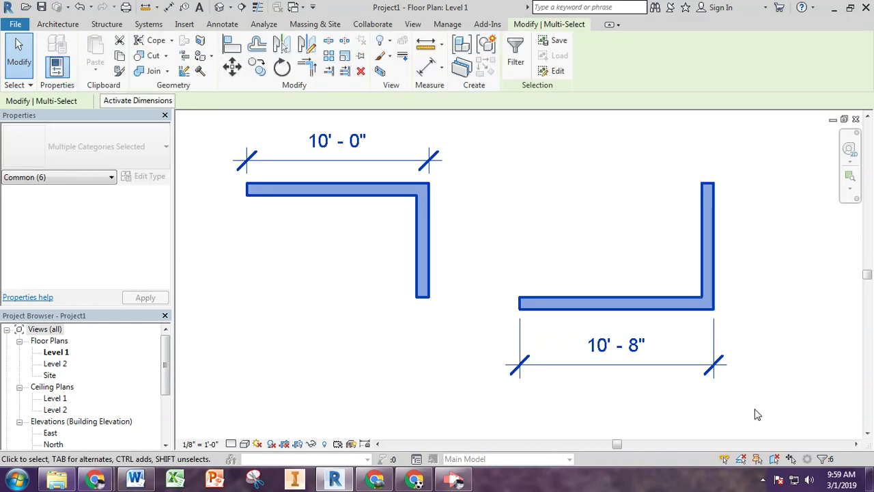
{"action": "key", "text": "Delete"}
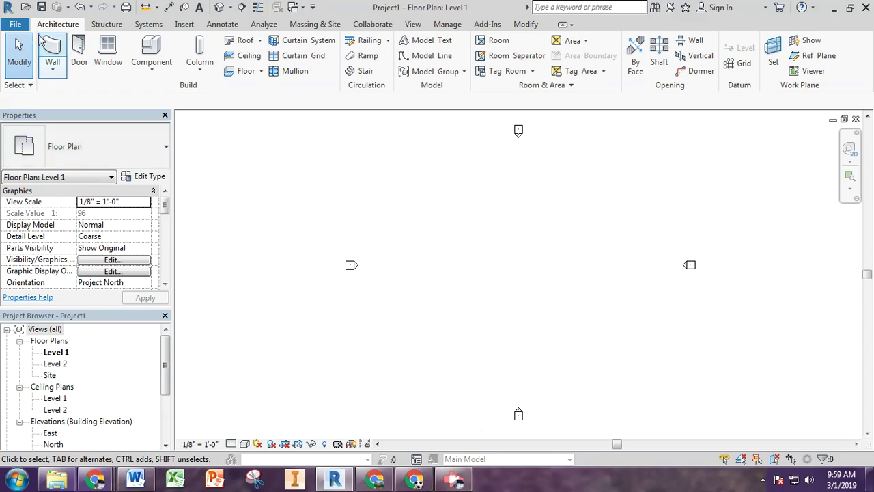
- Start placing new Generic - 8" walls in the Level 1 floor plan
{"action": "left_click", "coordinate": [52, 45]}
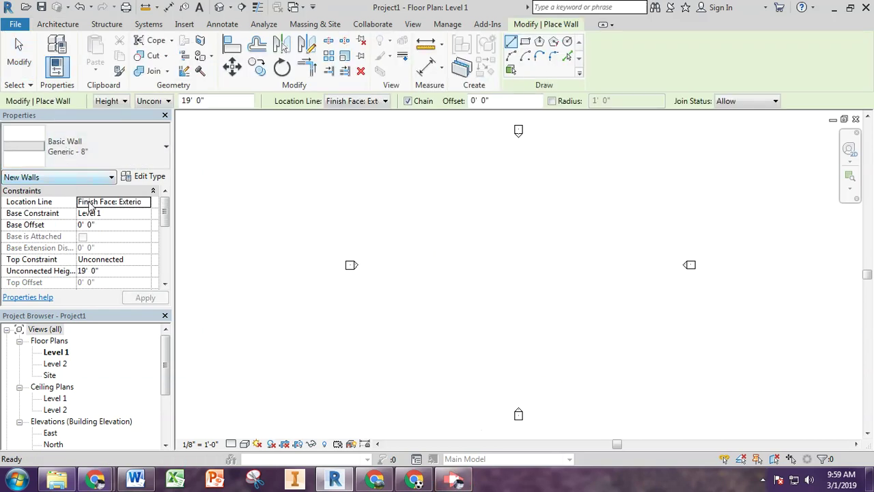